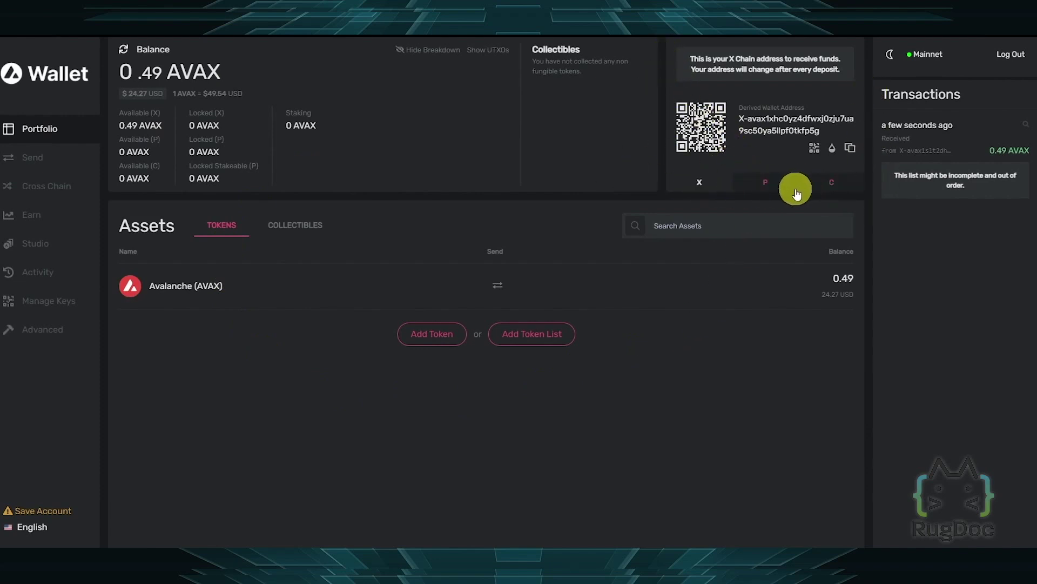
# Check the P and C chain addresses, then copy the X Chain receive address
pyautogui.click(766, 182)
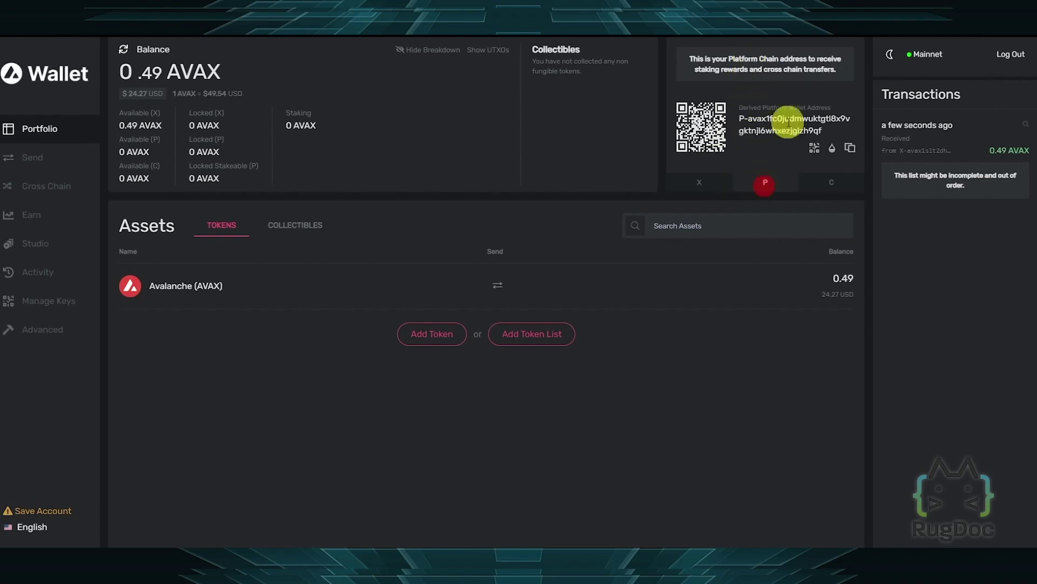
pyautogui.click(828, 179)
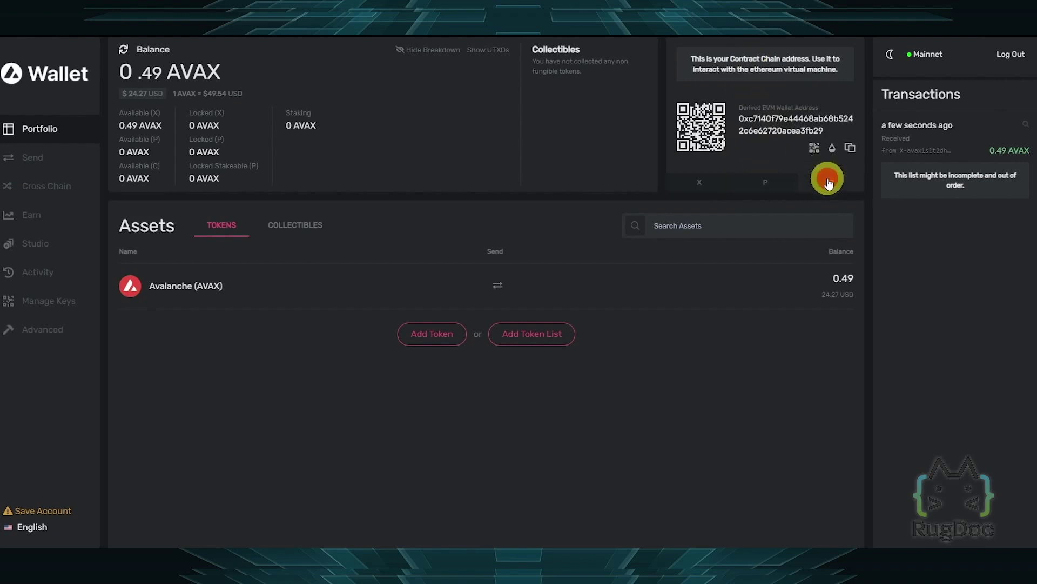
pyautogui.click(710, 183)
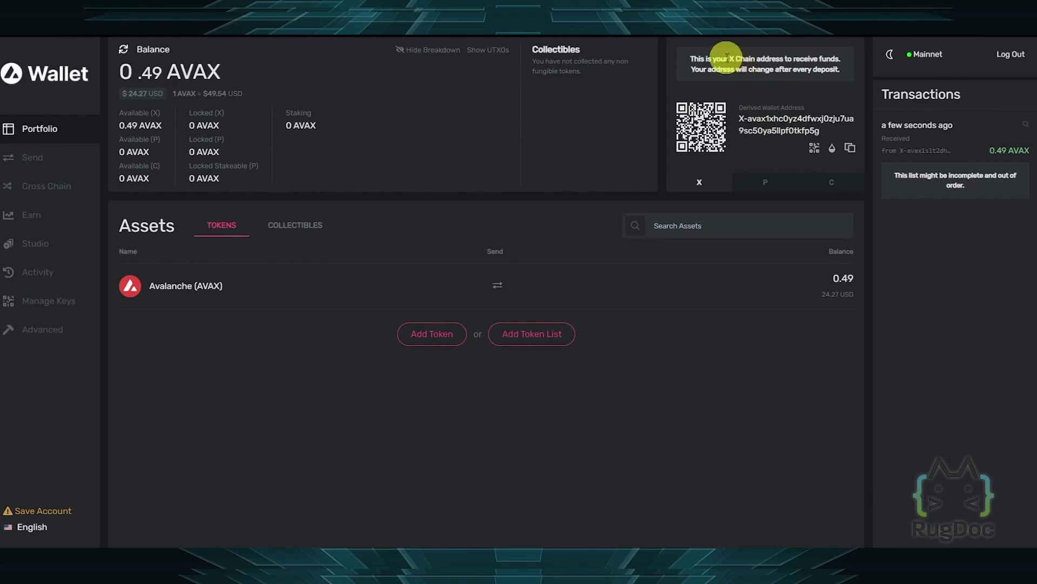
pyautogui.click(851, 152)
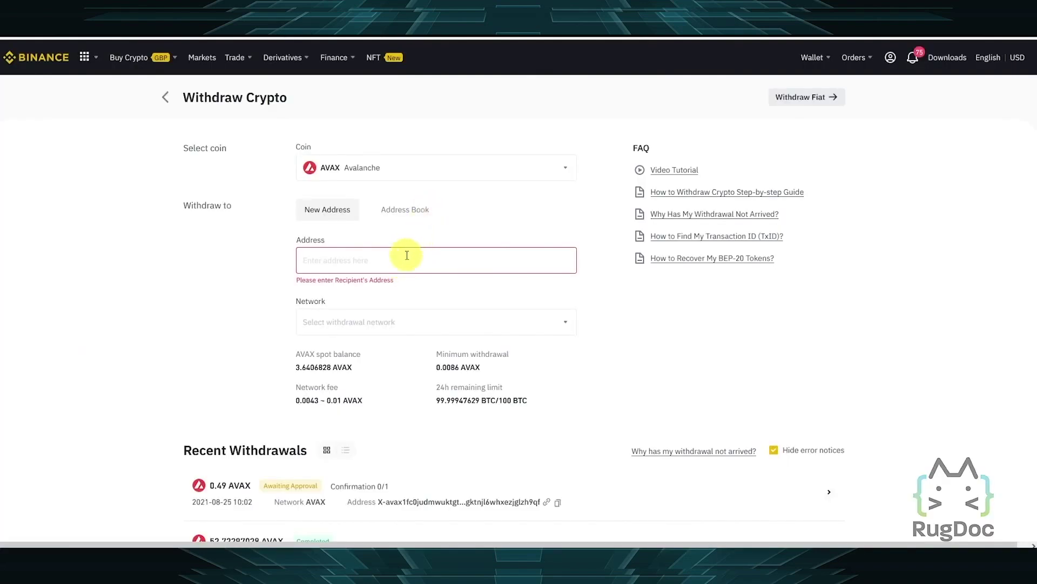
# Fill Binance's AVAX withdrawal form with the pasted X-chain address on the AVAX network
pyautogui.click(405, 257)
pyautogui.hotkey('ctrl', 'v')
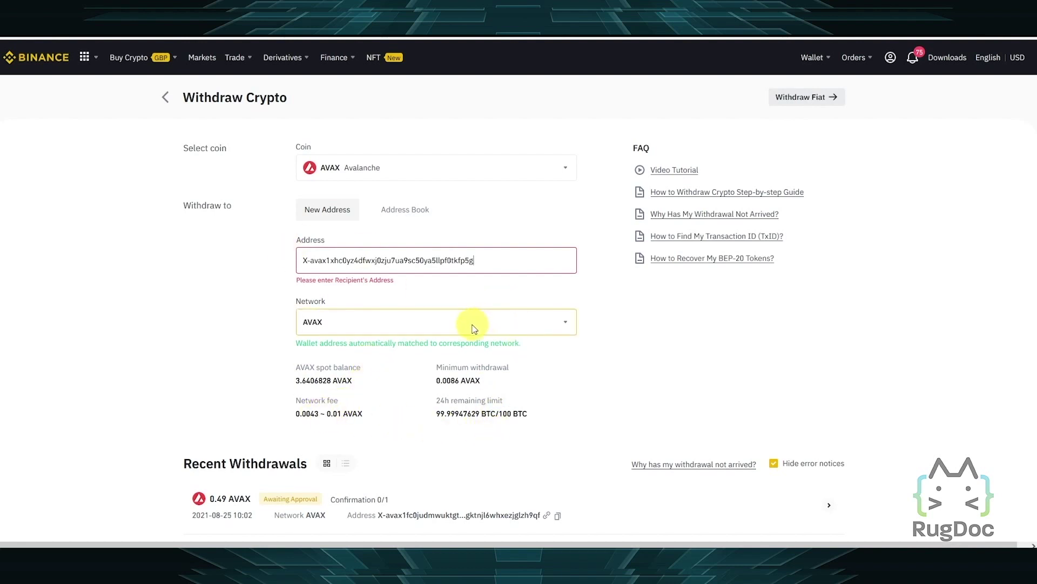
pyautogui.click(494, 260)
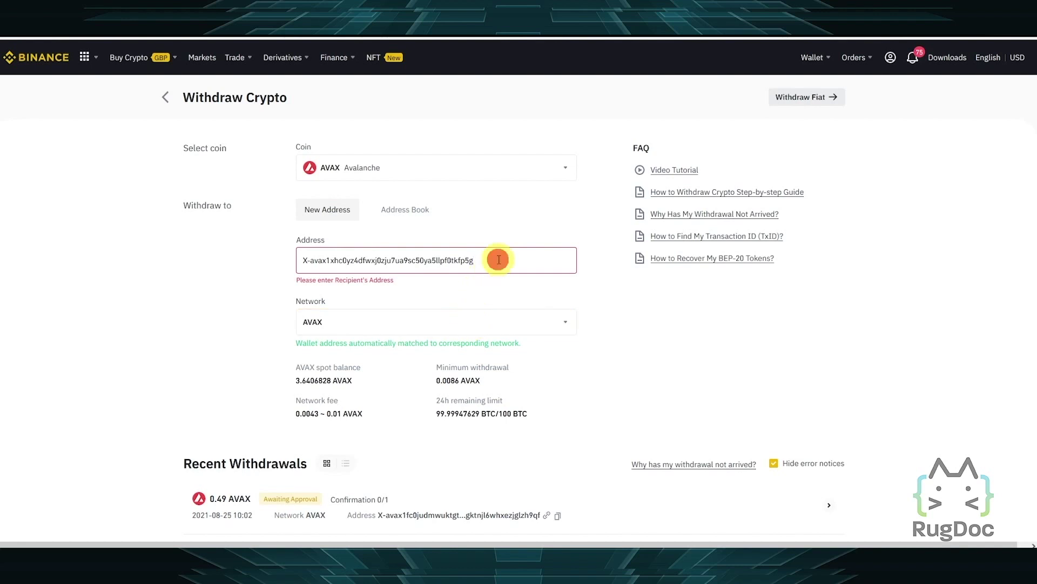
pyautogui.click(682, 336)
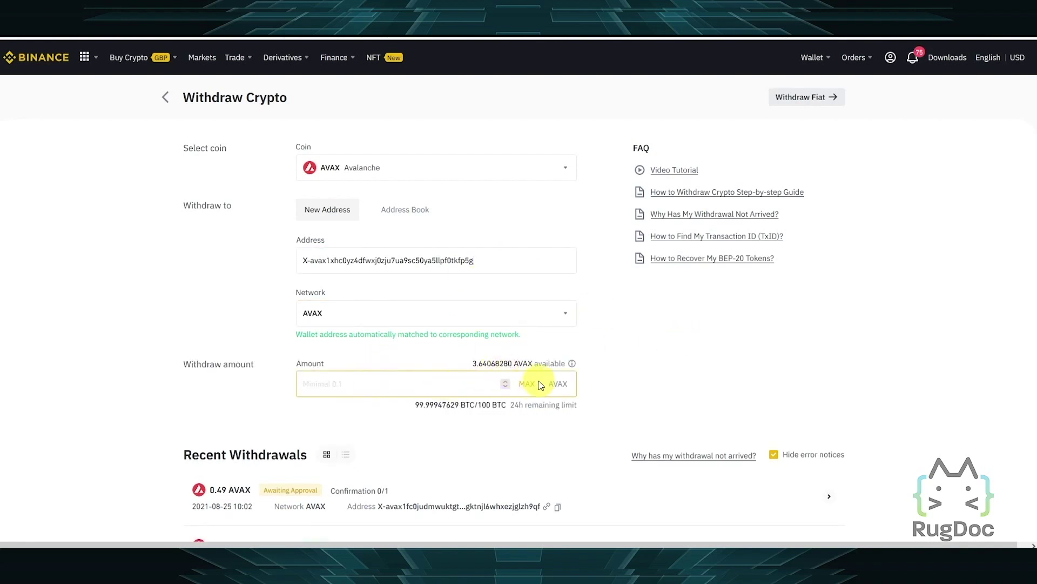
pyautogui.write('1')
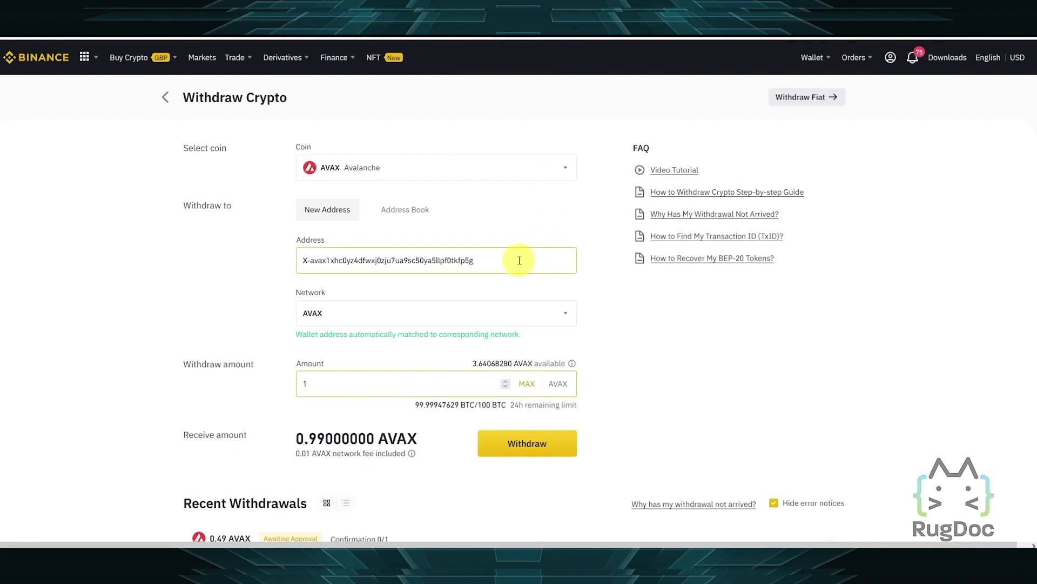
# Replace the withdrawal address with an 0x address and view the network list
pyautogui.moveTo(519, 259); pyautogui.dragTo(225, 252)
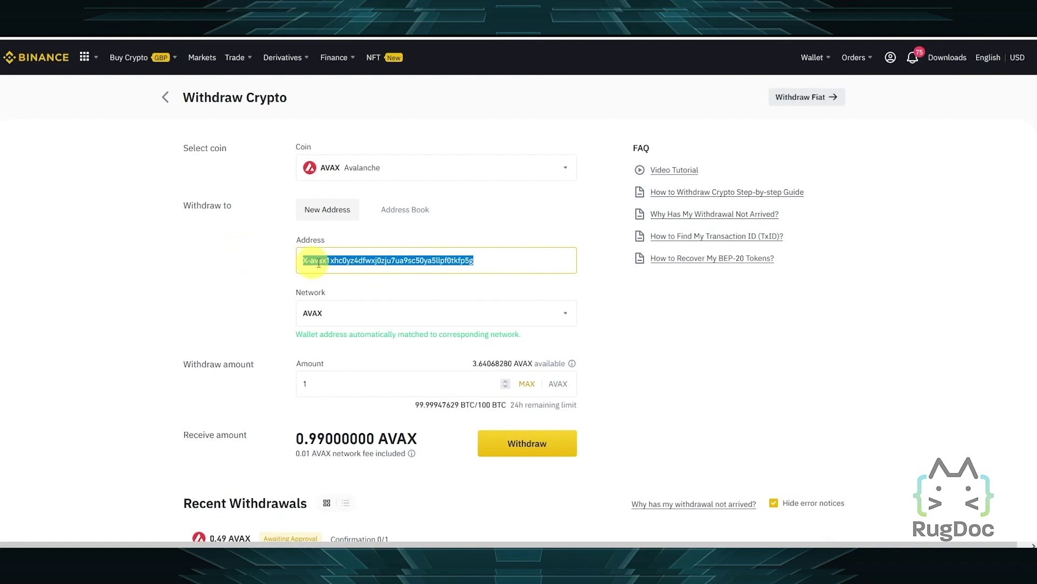
pyautogui.tripleClick(499, 261)
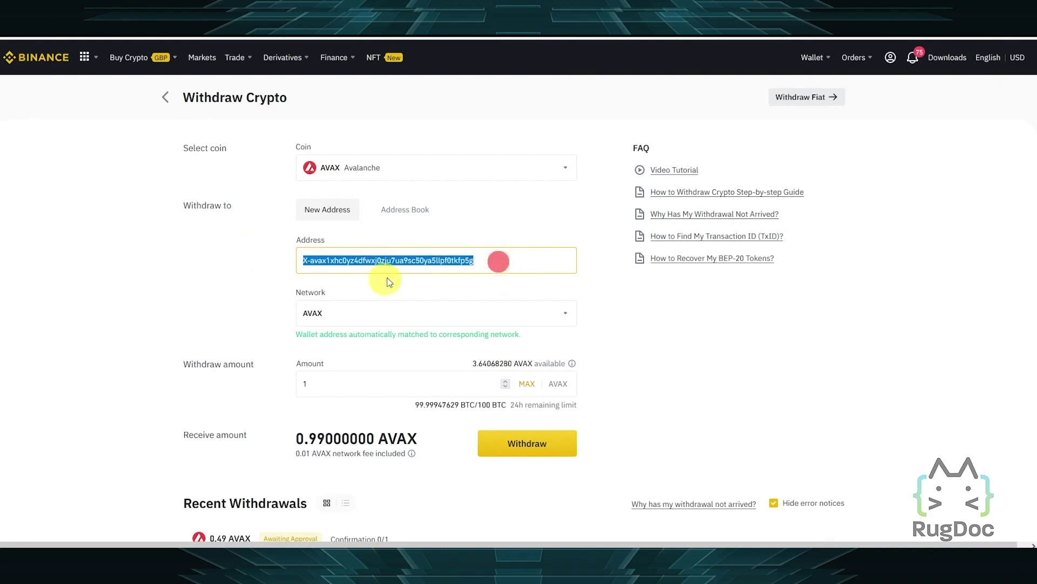
pyautogui.hotkey('ctrl', 'v')
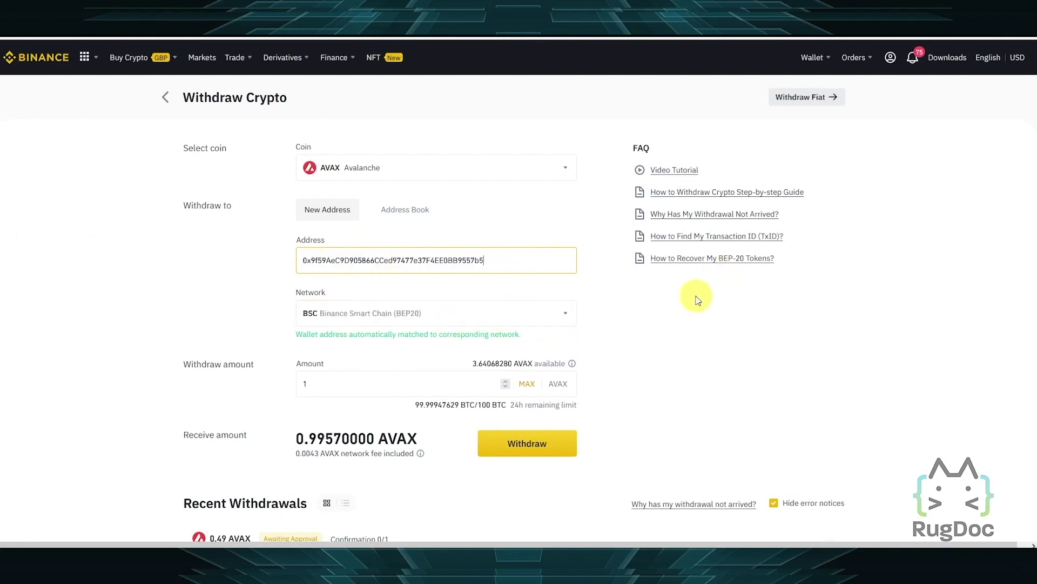
pyautogui.click(572, 314)
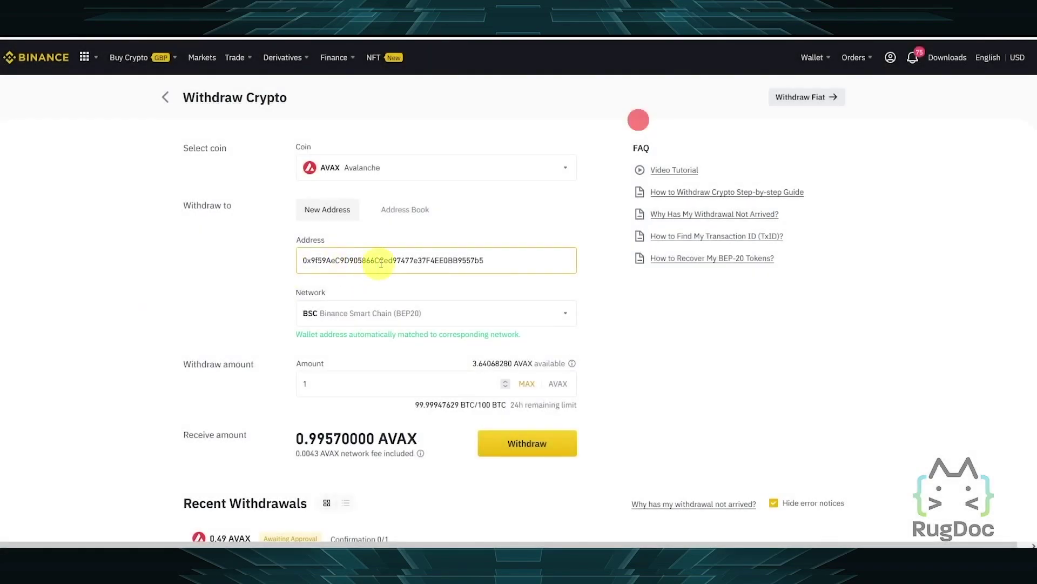
# Restore the withdrawal address and return to the Avalanche Wallet tab
pyautogui.hotkey('ctrl', 'a')
pyautogui.hotkey('ctrl', 'v')
pyautogui.click(743, 388)
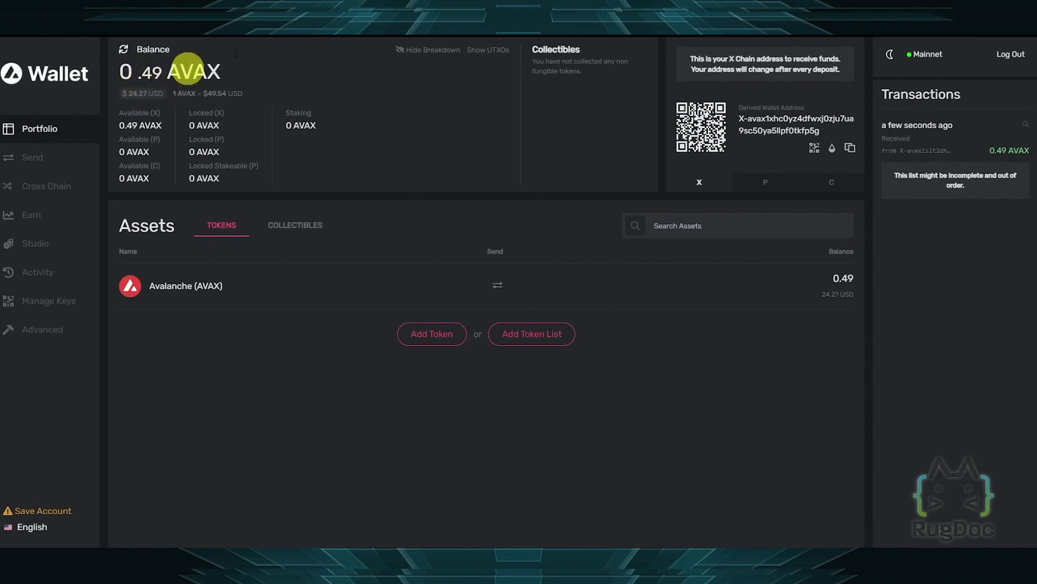
# Highlight the 0.49 AVAX X balance on the portfolio, then go to Cross Chain
pyautogui.click(47, 130)
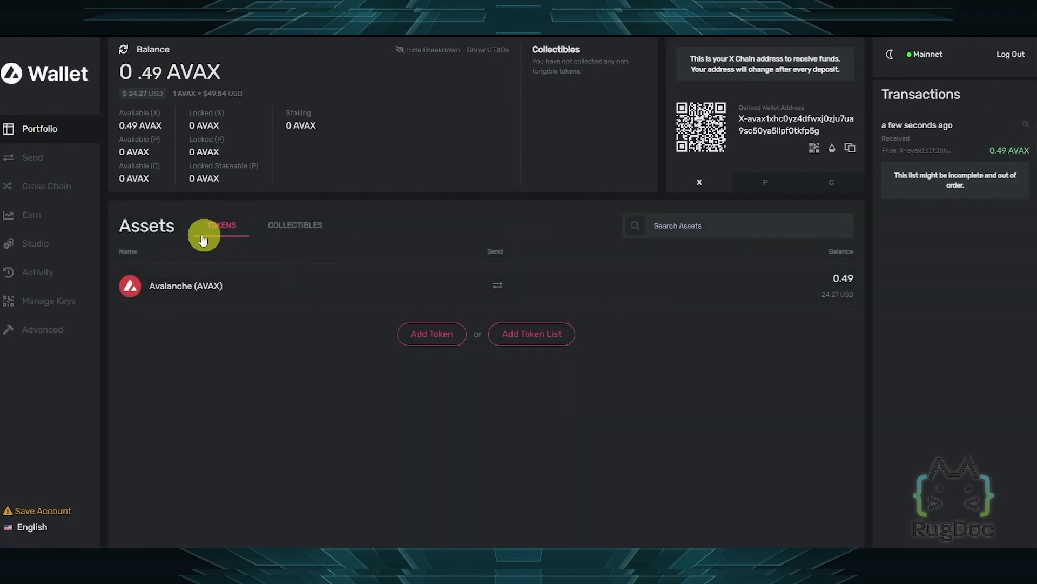
pyautogui.click(120, 125)
pyautogui.moveTo(120, 125); pyautogui.dragTo(164, 128)
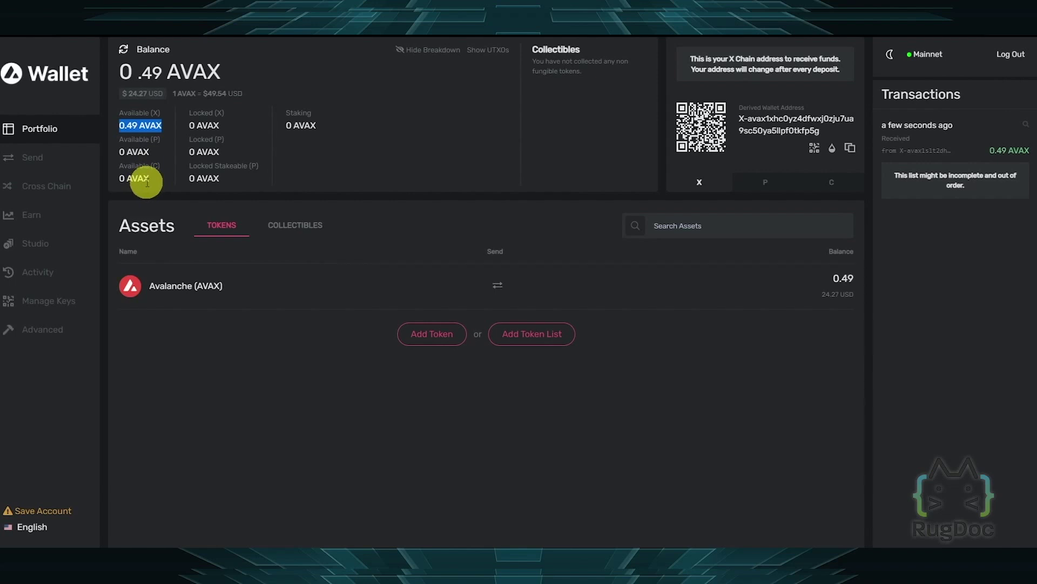
pyautogui.click(14, 186)
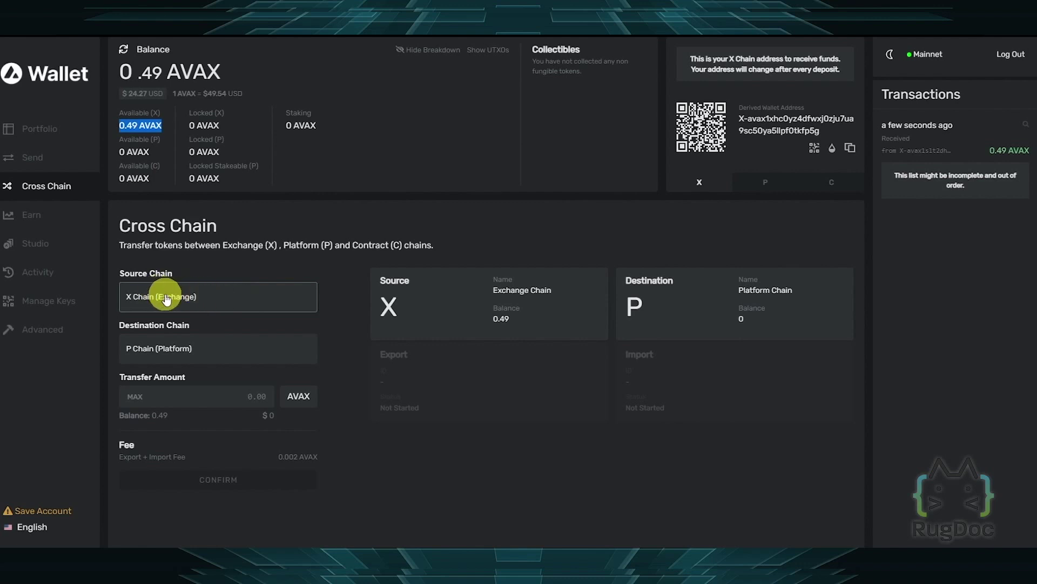
# Transfer the maximum 0.488 AVAX from X Chain to C Chain
pyautogui.click(154, 348)
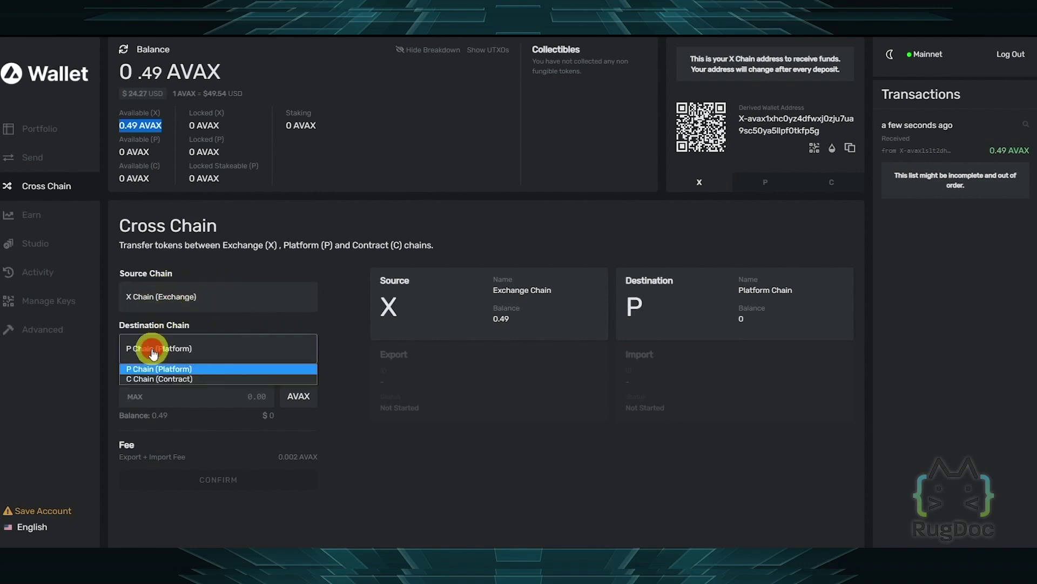
pyautogui.click(171, 376)
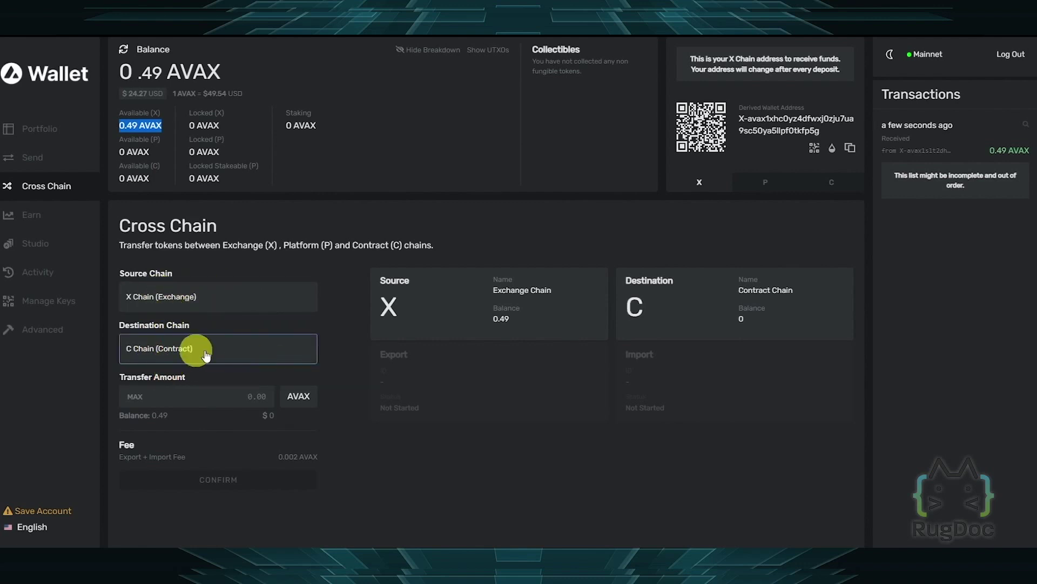
pyautogui.click(134, 395)
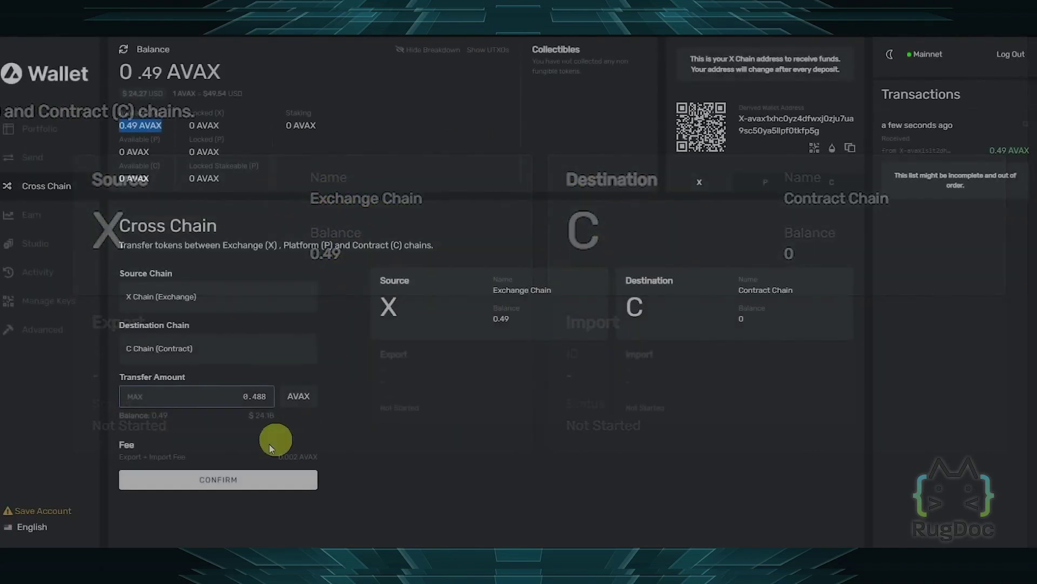
pyautogui.click(227, 477)
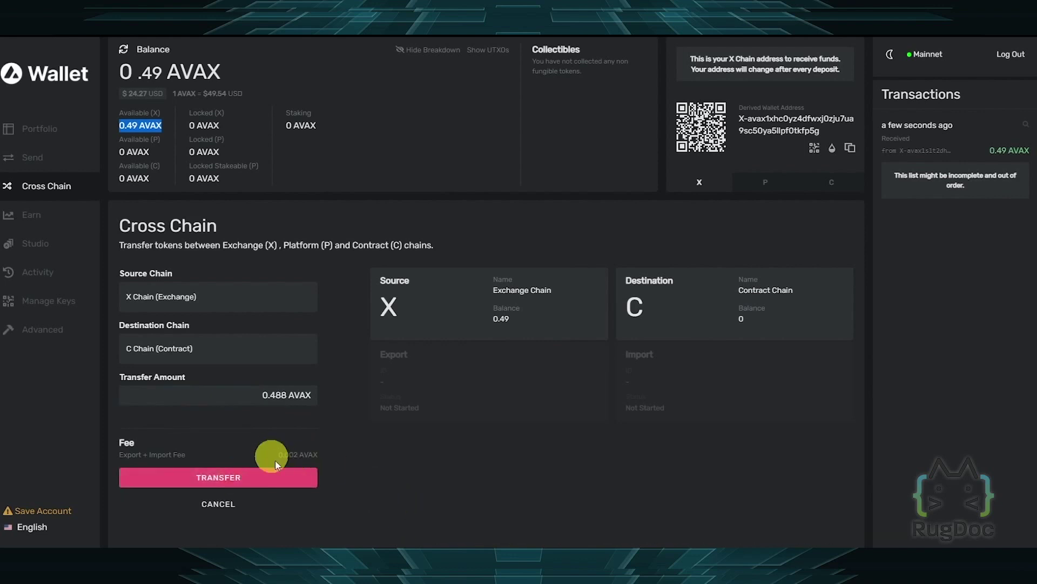
pyautogui.click(216, 478)
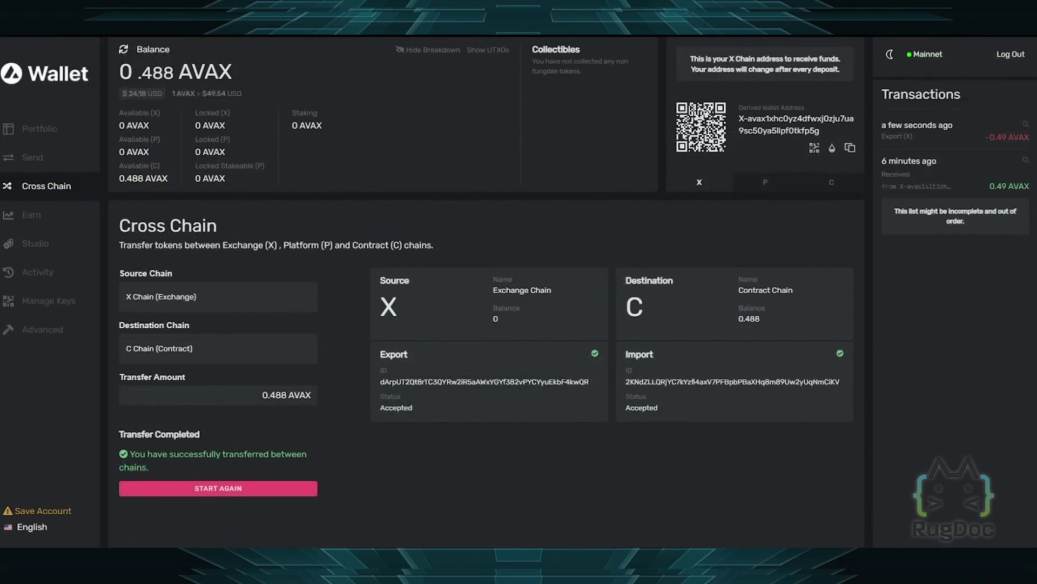
pyautogui.click(34, 159)
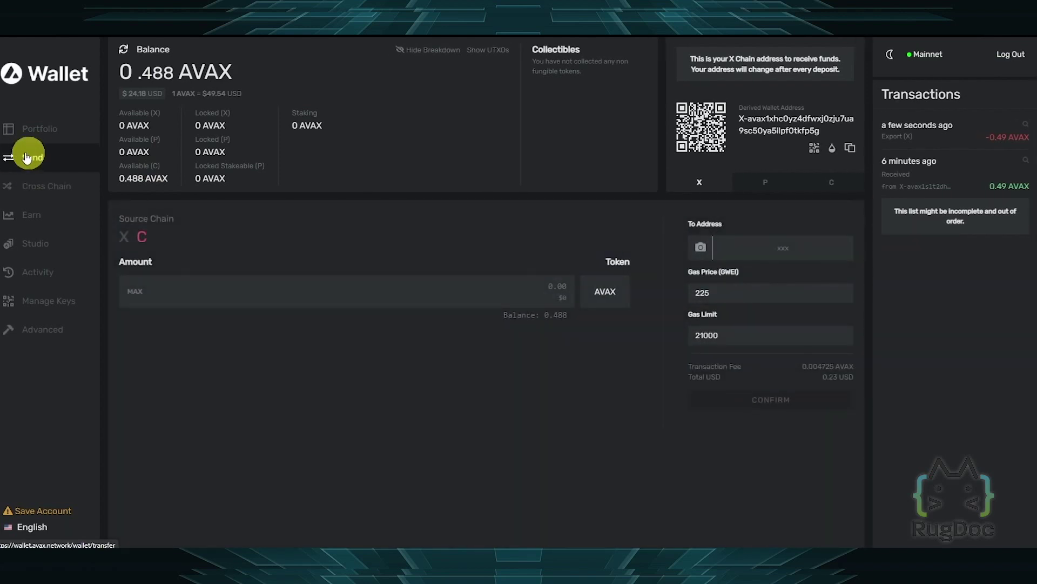
# Send the maximum 0.483275 AVAX from the C chain to the MetaMask 0x address
pyautogui.click(145, 243)
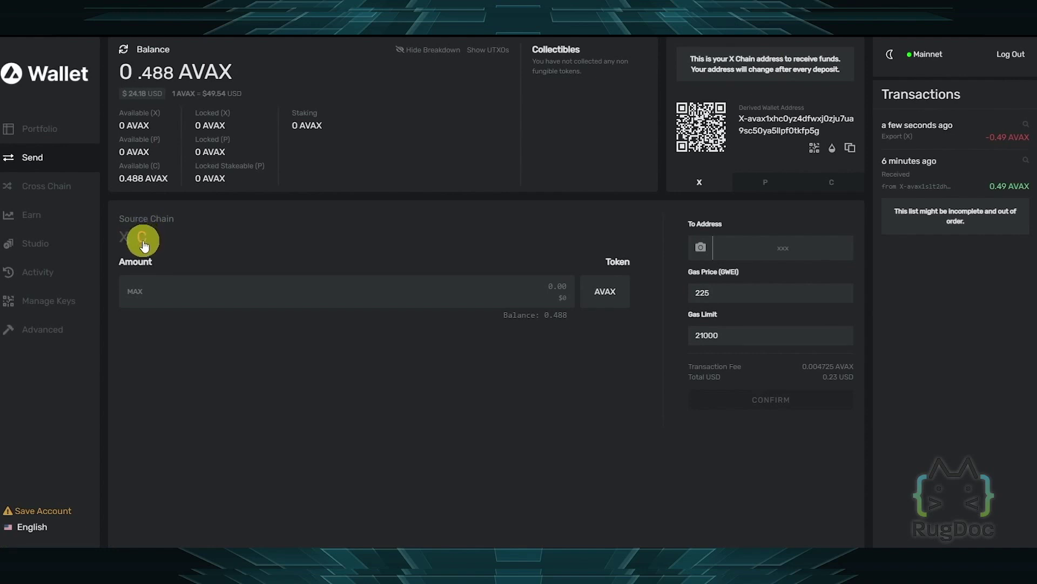
pyautogui.click(154, 292)
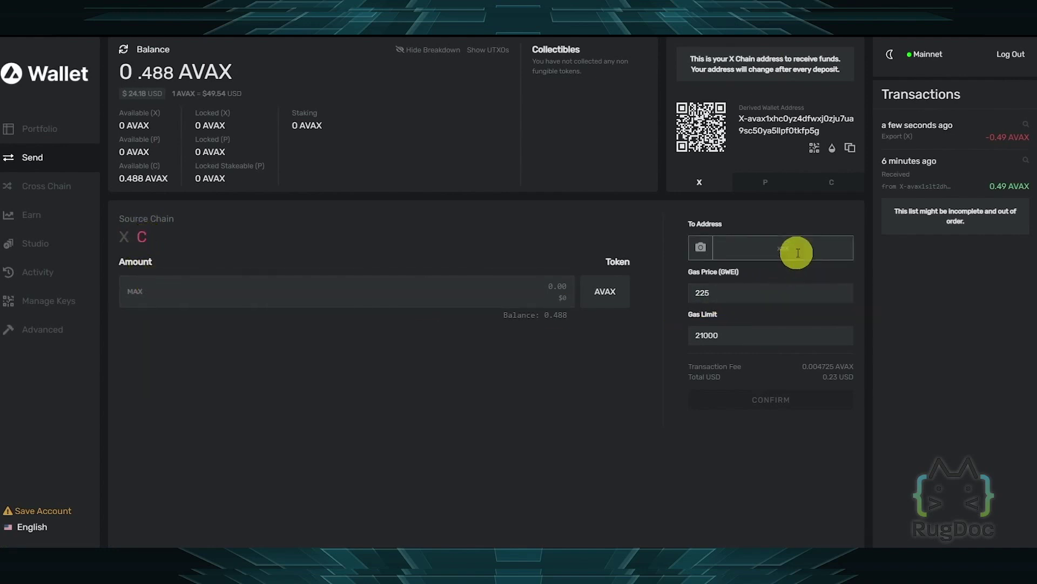
pyautogui.click(798, 251)
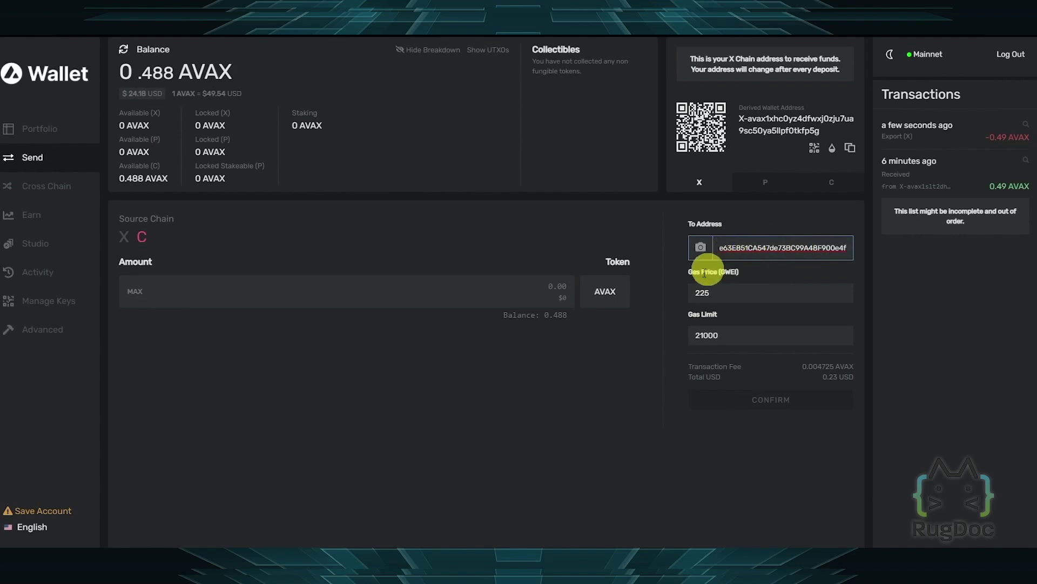
pyautogui.click(552, 401)
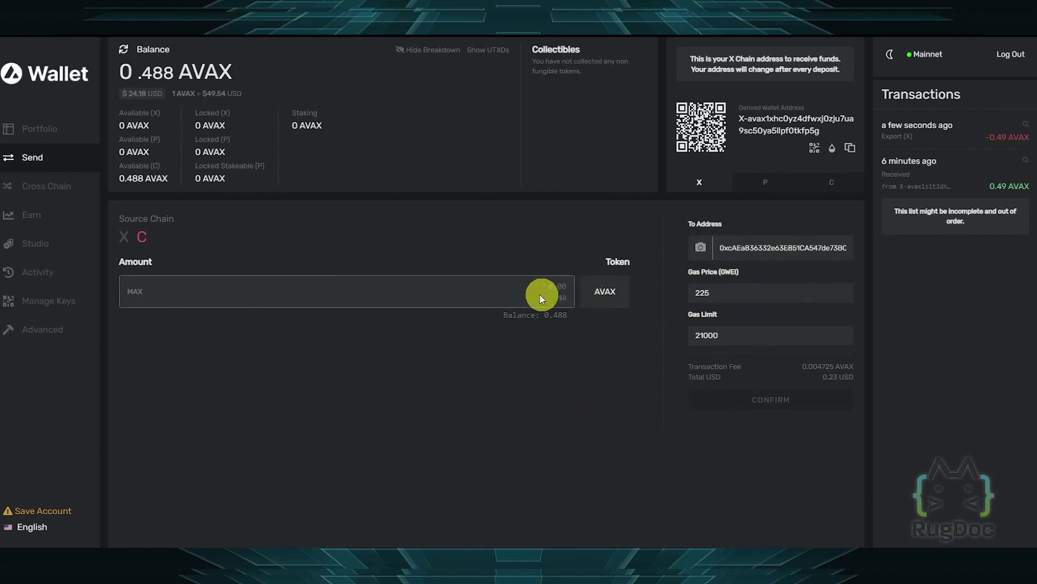
pyautogui.click(133, 292)
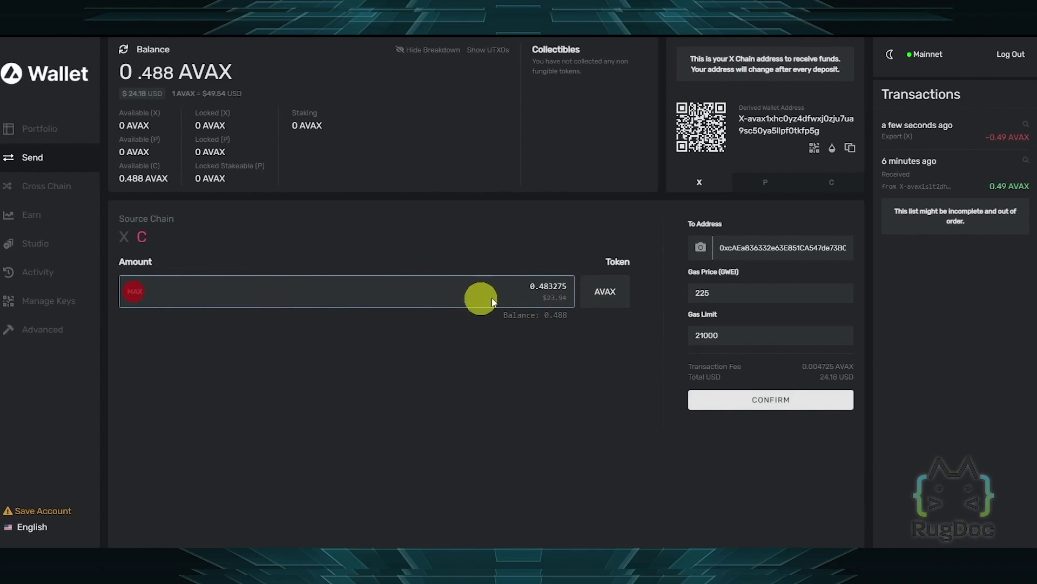
pyautogui.click(780, 405)
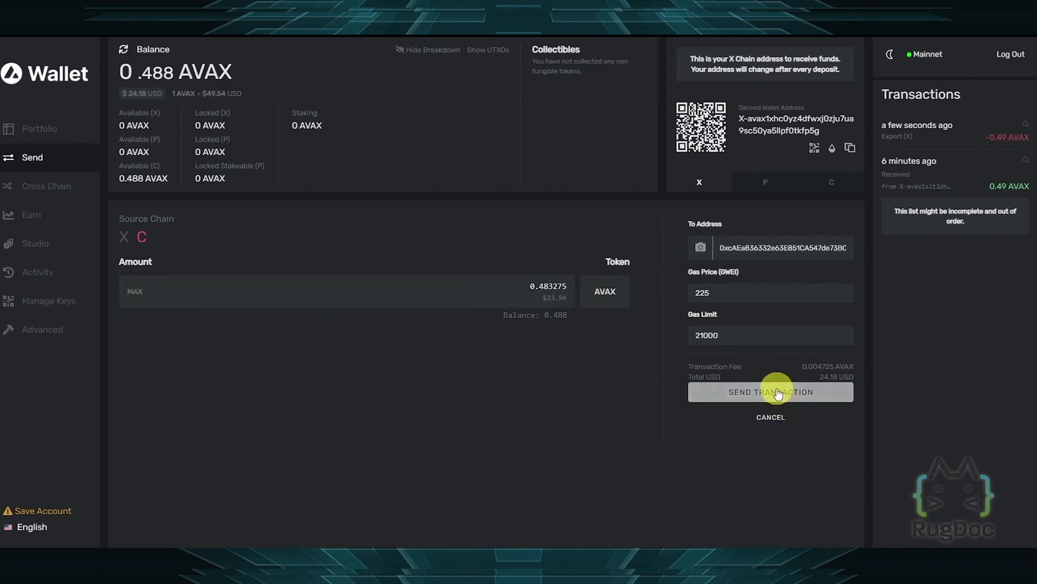
pyautogui.click(777, 389)
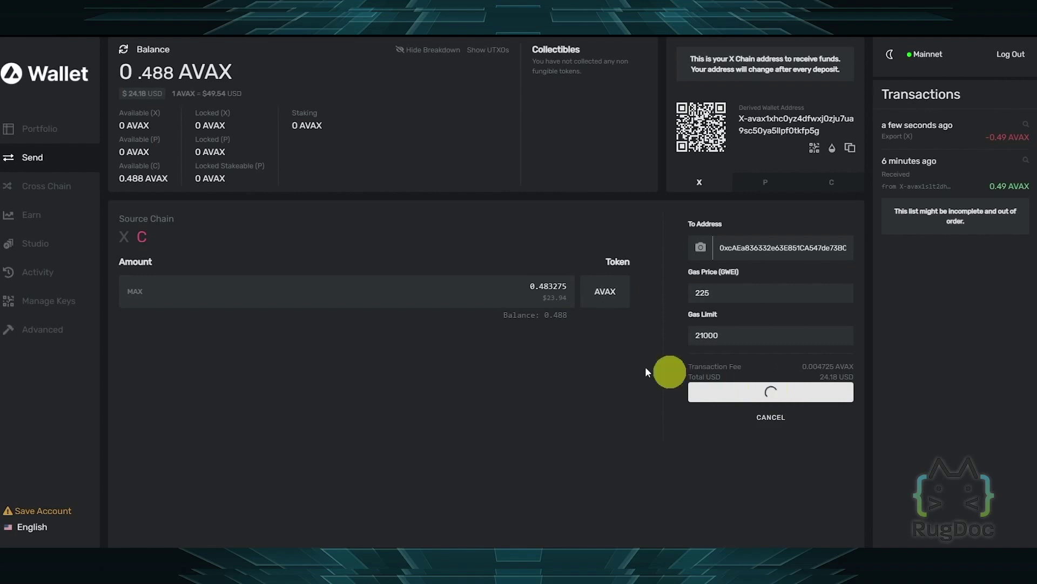